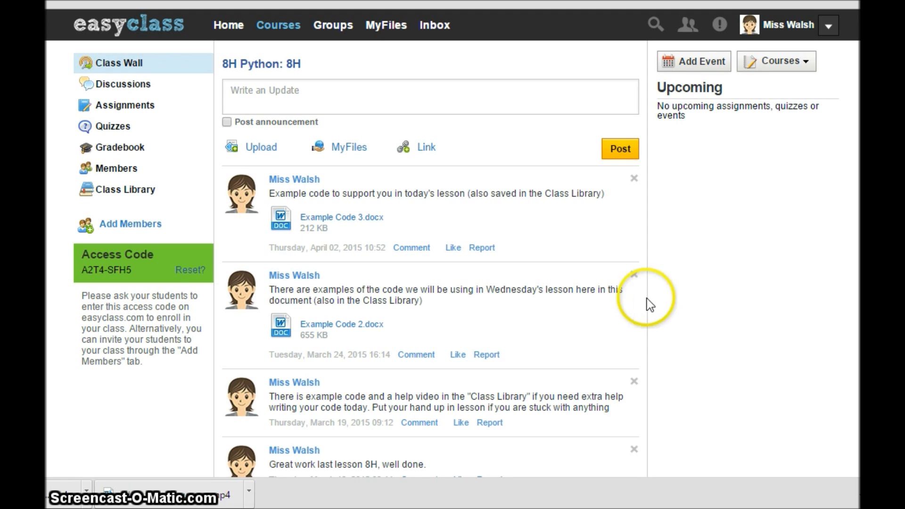
# Step: Highlight the class access code, reload the wall feed and open the Example Code 3.docx attachment
pyautogui.moveTo(128, 257); pyautogui.dragTo(136, 271)
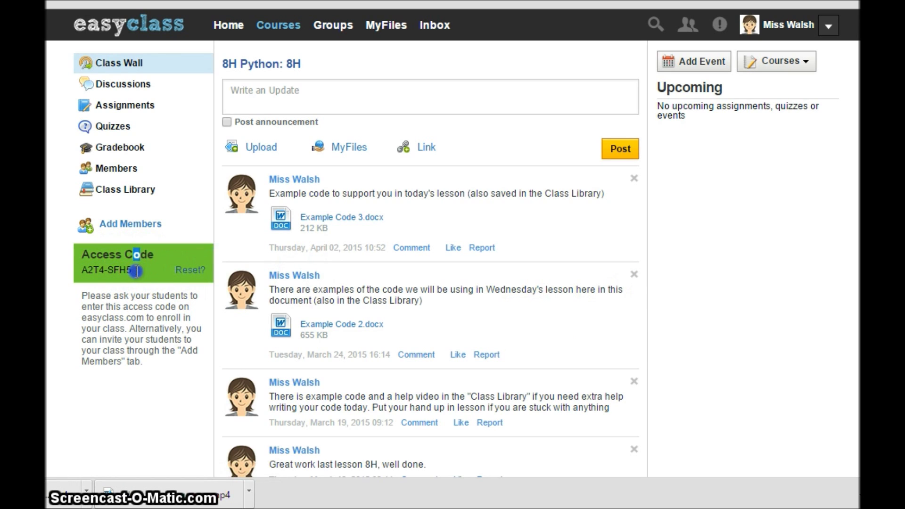
pyautogui.click(135, 271)
pyautogui.click(118, 61)
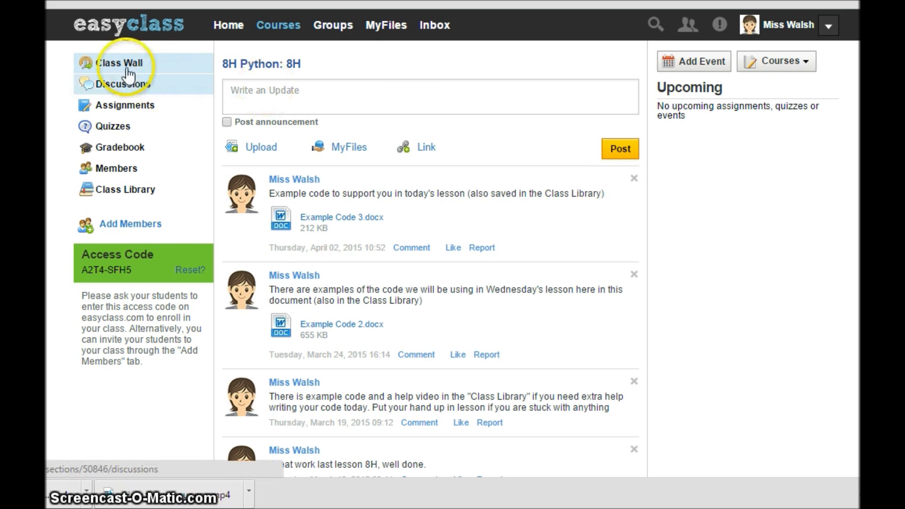
pyautogui.click(358, 224)
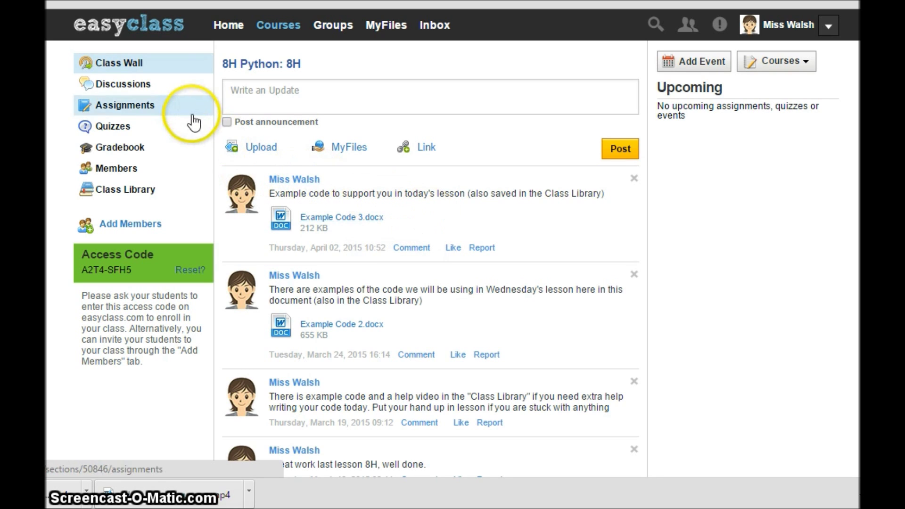
# Step: In the Class Library, download How to run your programs.mp4, keeping its file name unchanged
pyautogui.click(135, 190)
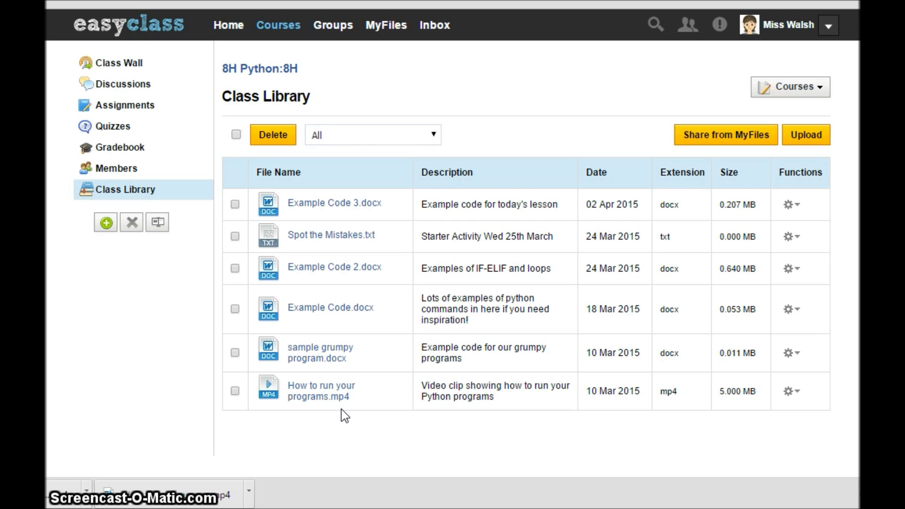
pyautogui.click(341, 409)
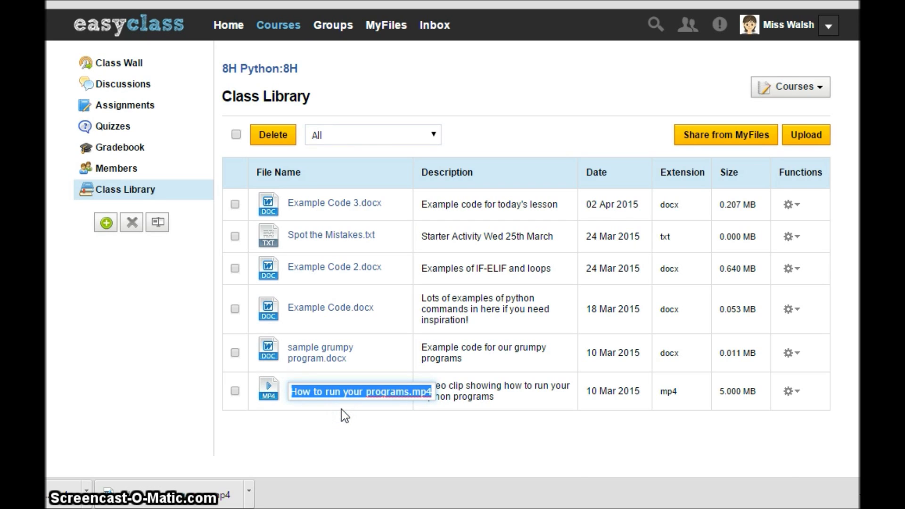
pyautogui.click(307, 413)
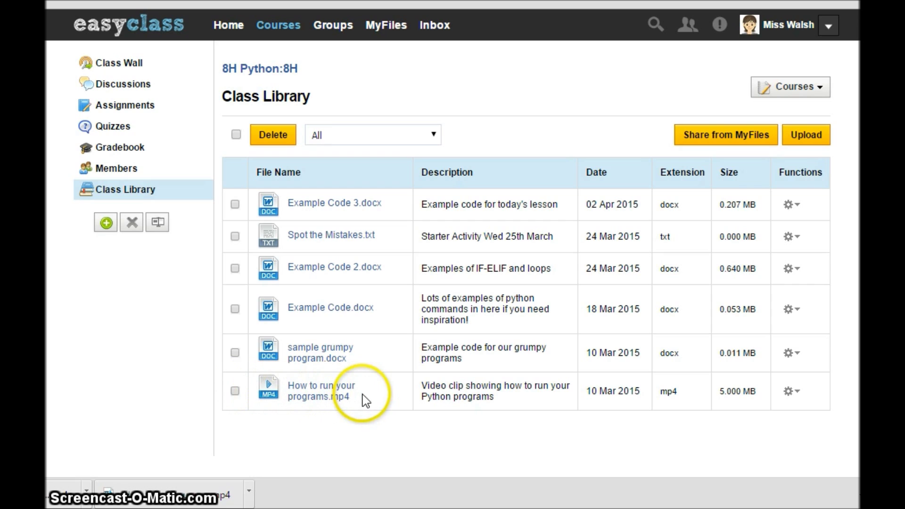
pyautogui.click(800, 391)
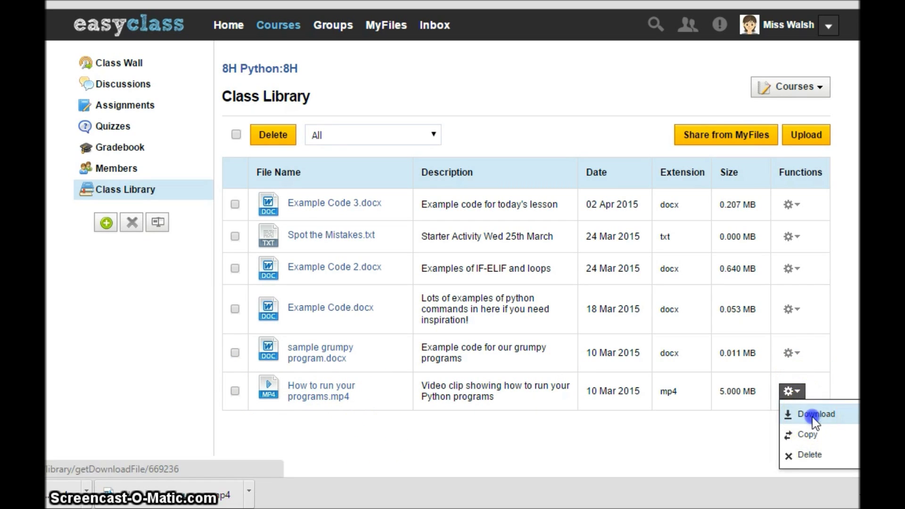
pyautogui.click(805, 414)
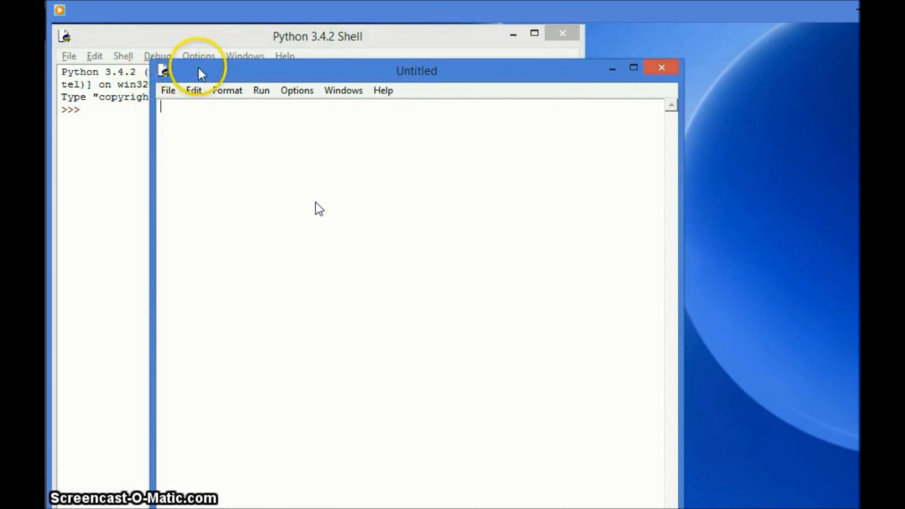
# Step: Place the editor beside the Shell and save the new program as grumpyprogram.py
pyautogui.moveTo(201, 74); pyautogui.dragTo(443, 37)
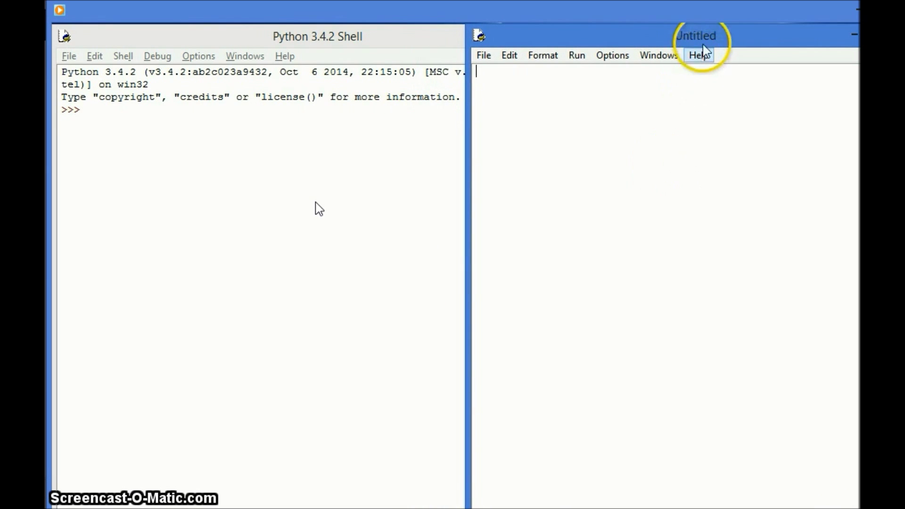
pyautogui.moveTo(705, 44)
pyautogui.mouseDown()
pyautogui.moveTo(669, 51)
pyautogui.moveTo(694, 36)
pyautogui.moveTo(698, 44)
pyautogui.mouseUp()
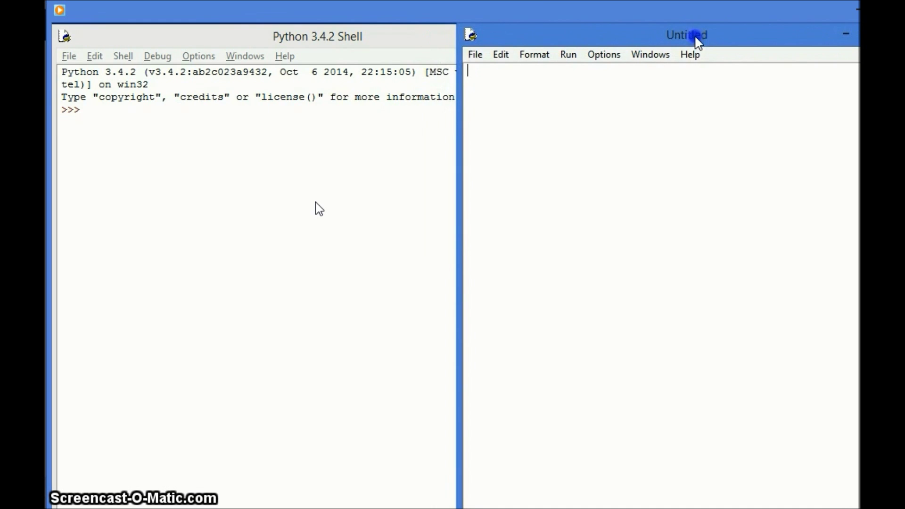
pyautogui.click(482, 55)
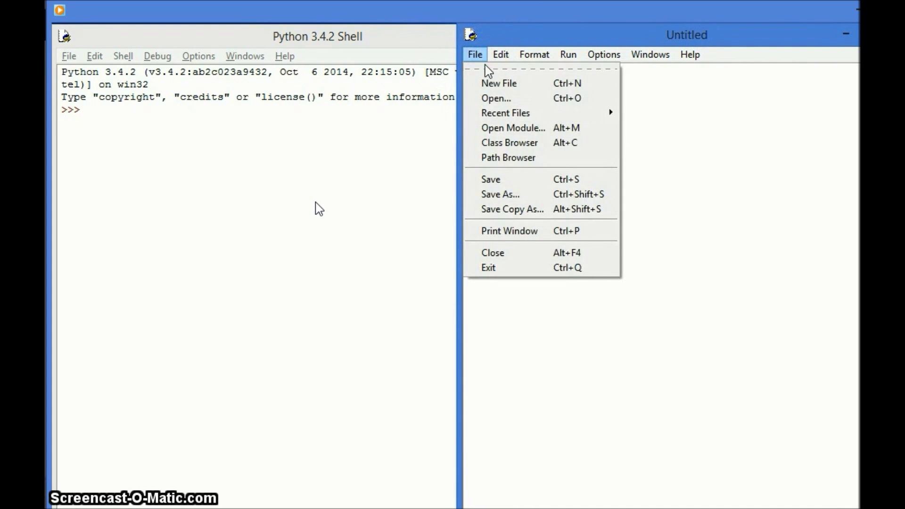
pyautogui.click(508, 195)
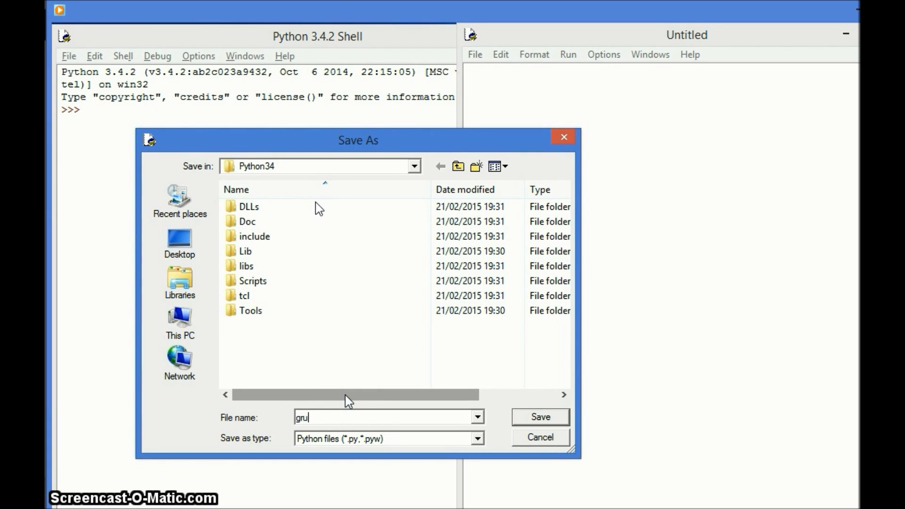
pyautogui.write('grumpyprogram')
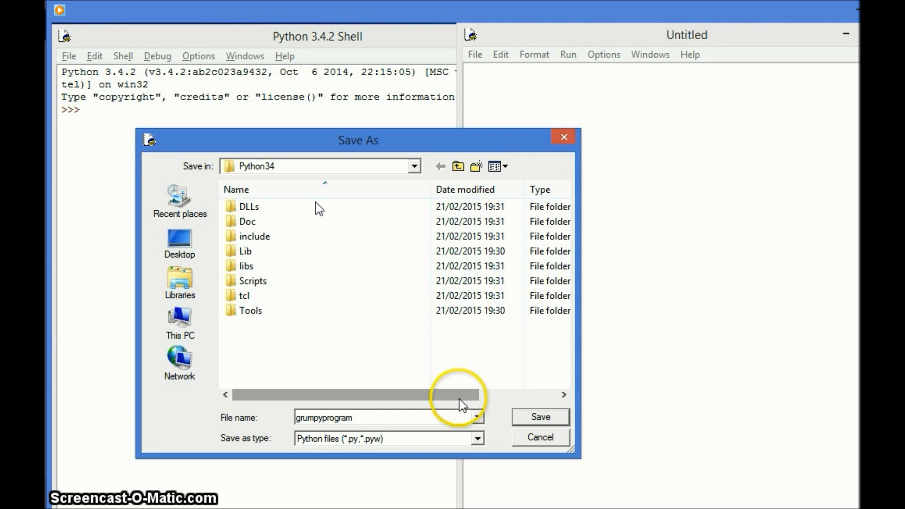
pyautogui.click(542, 419)
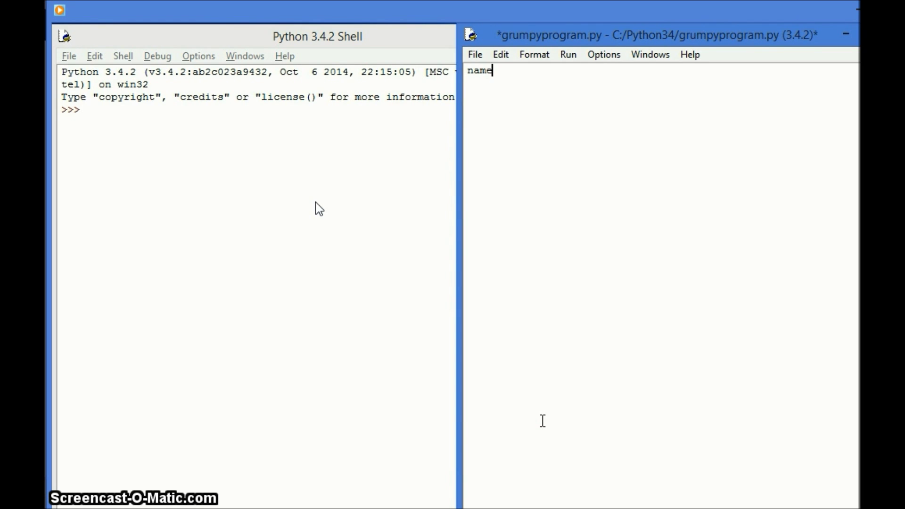
# Step: Type '=input' on the program's first line and close the video player
pyautogui.write('=')
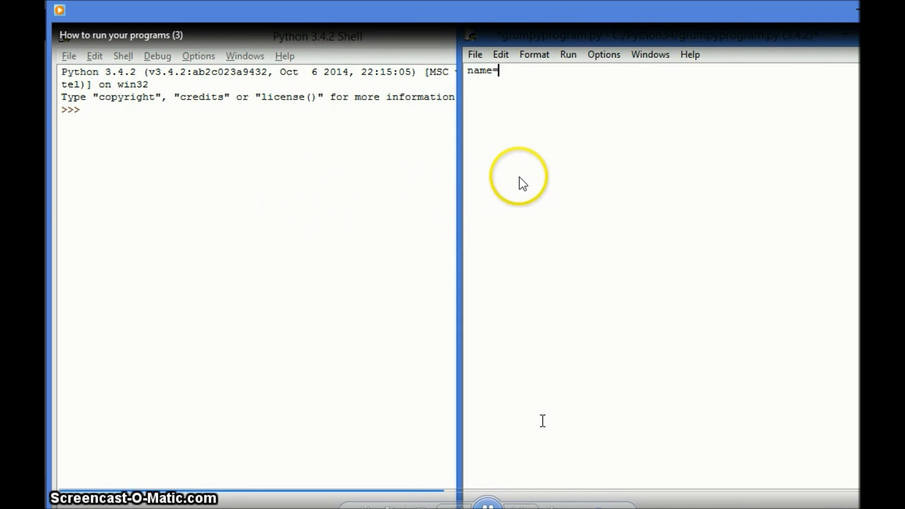
pyautogui.write('input(')
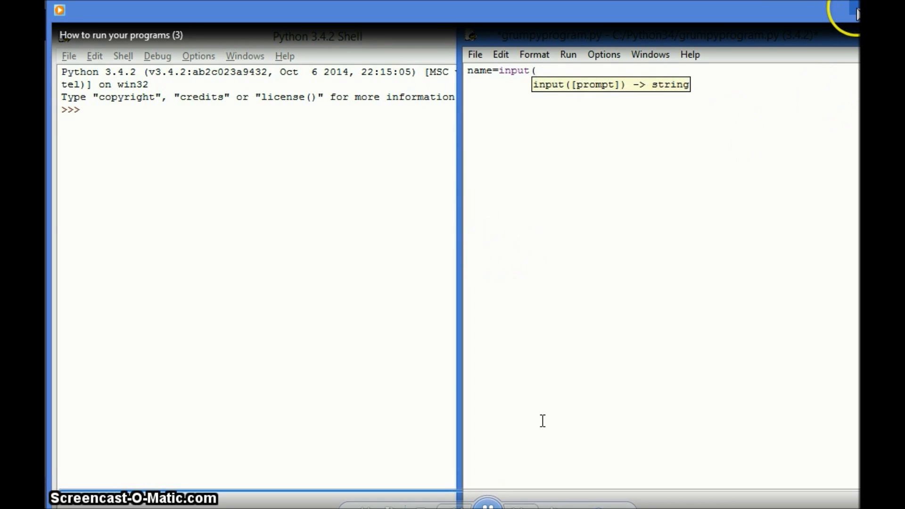
pyautogui.click(854, 9)
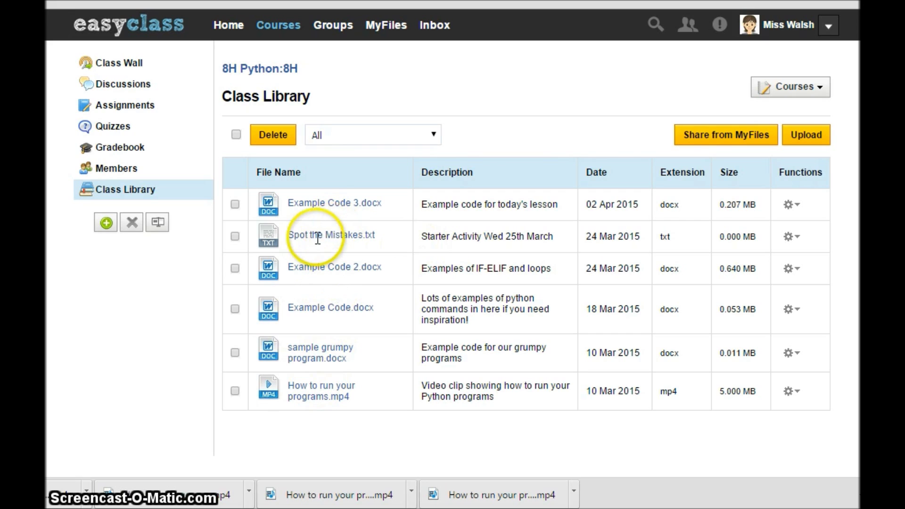
# Step: Highlight the Starter Activity description and briefly edit the Example Code 2 description
pyautogui.moveTo(418, 237); pyautogui.dragTo(585, 245)
pyautogui.click(479, 270)
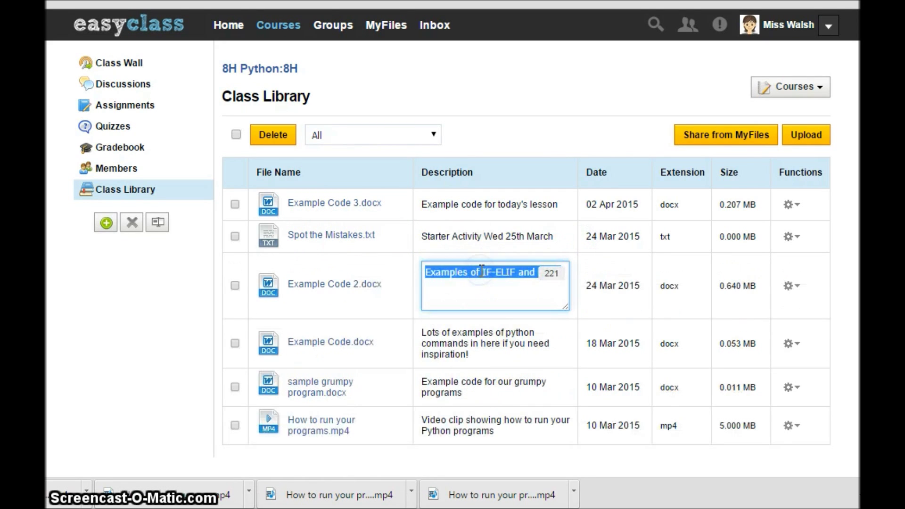
pyautogui.click(148, 315)
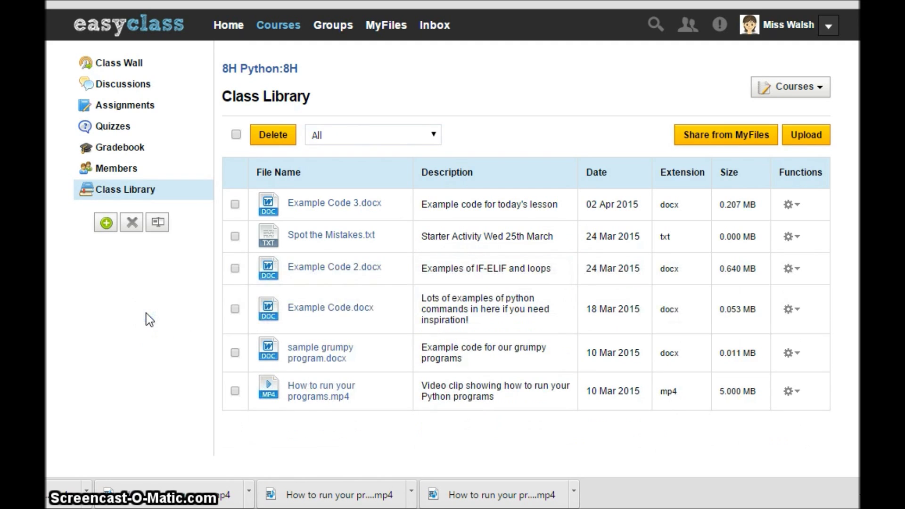
# Step: Go from the class wall to the Discussions list and pick the 'write any program' question
pyautogui.click(117, 62)
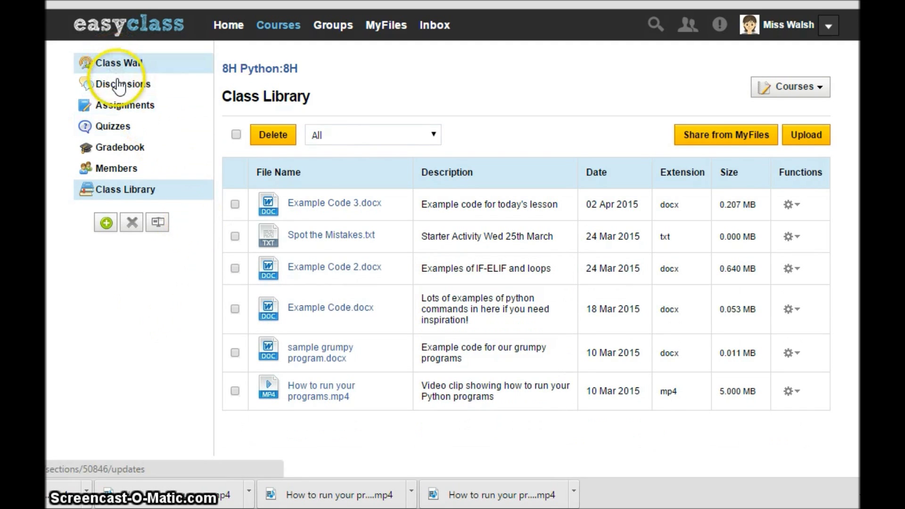
pyautogui.click(119, 84)
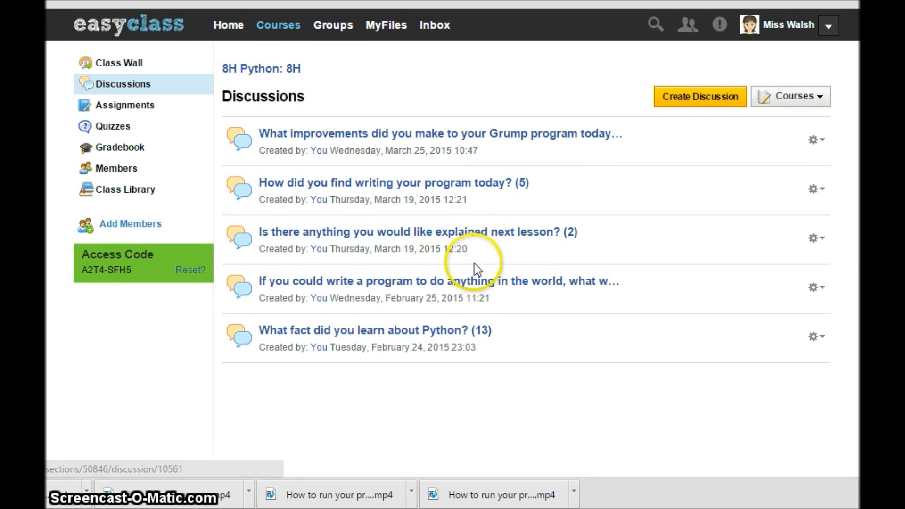
pyautogui.click(423, 285)
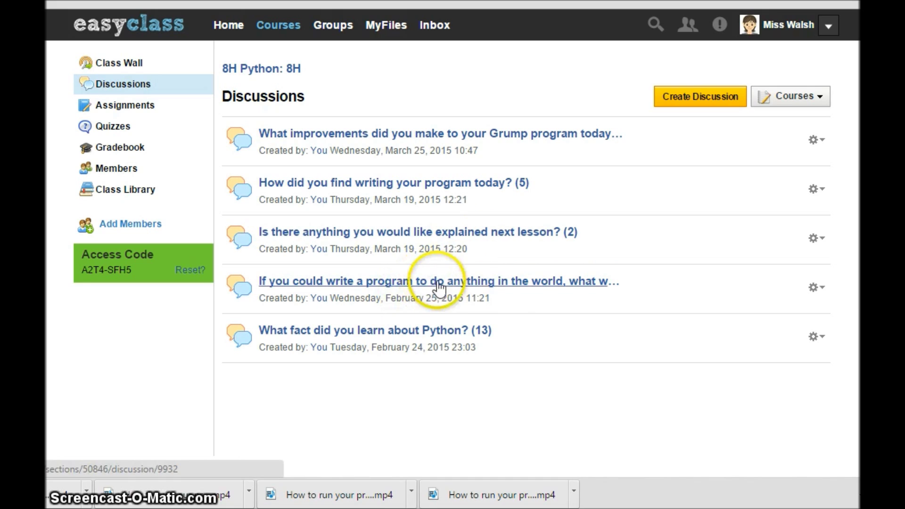
# Step: Open the 'If you could write a program to do anything in the world' discussion, then Assignments
pyautogui.click(530, 285)
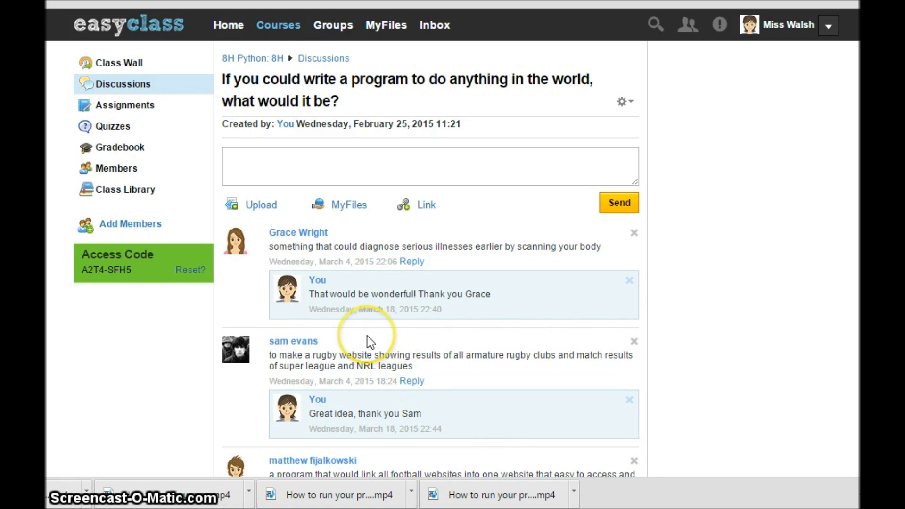
pyautogui.click(121, 107)
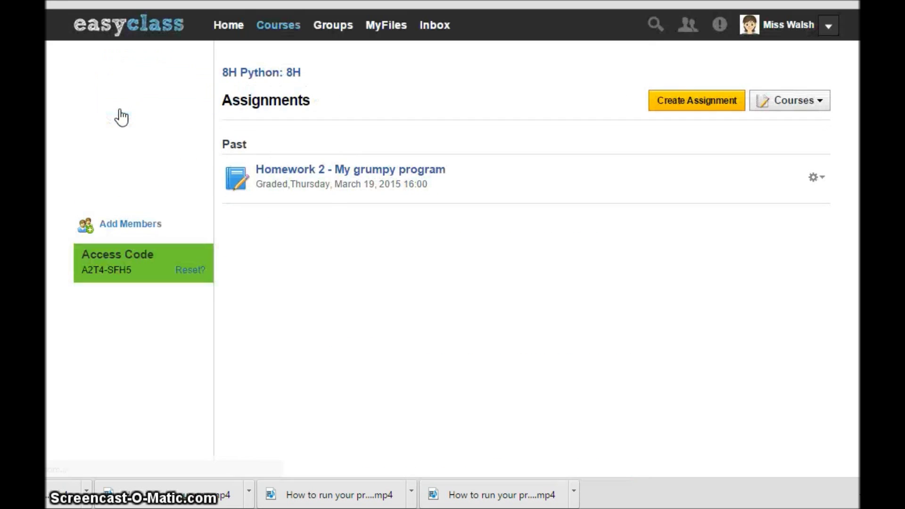
# Step: Open Homework 2 - My grumpy program, then view the Python commands quiz Results with scores out of 90
pyautogui.click(372, 177)
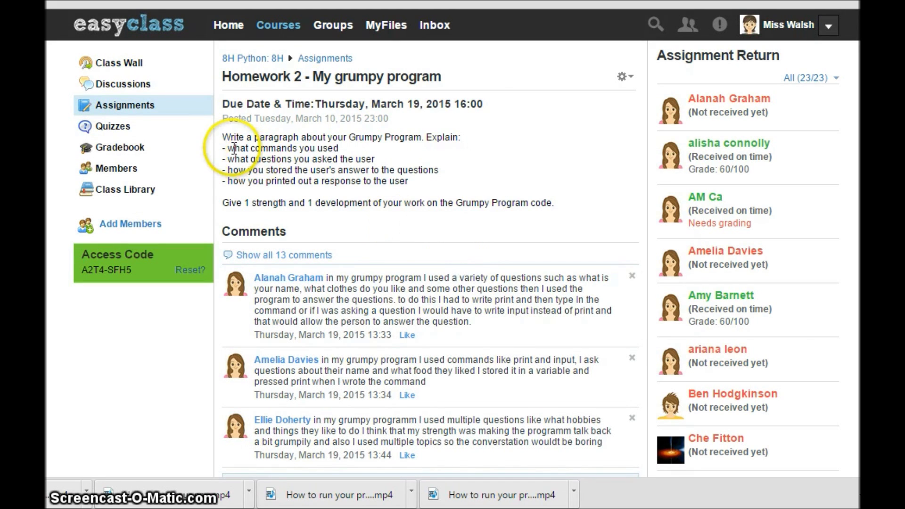
pyautogui.click(103, 127)
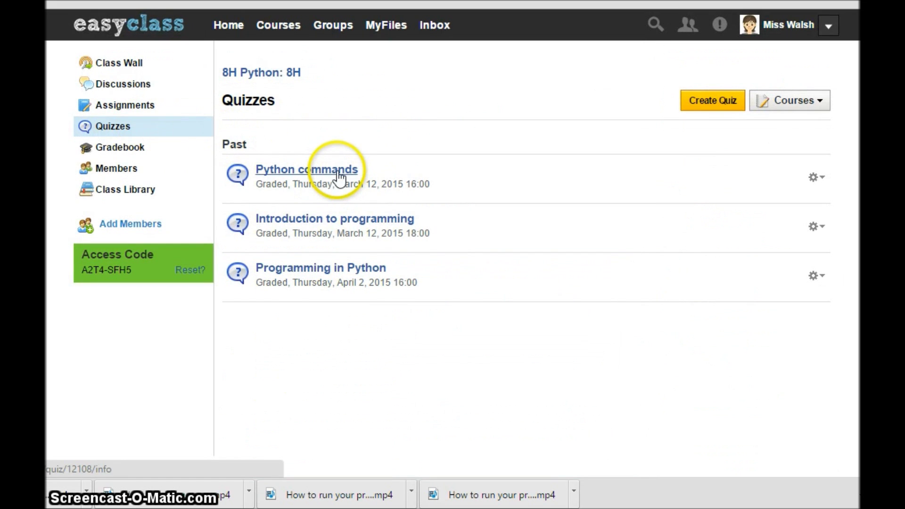
pyautogui.click(319, 169)
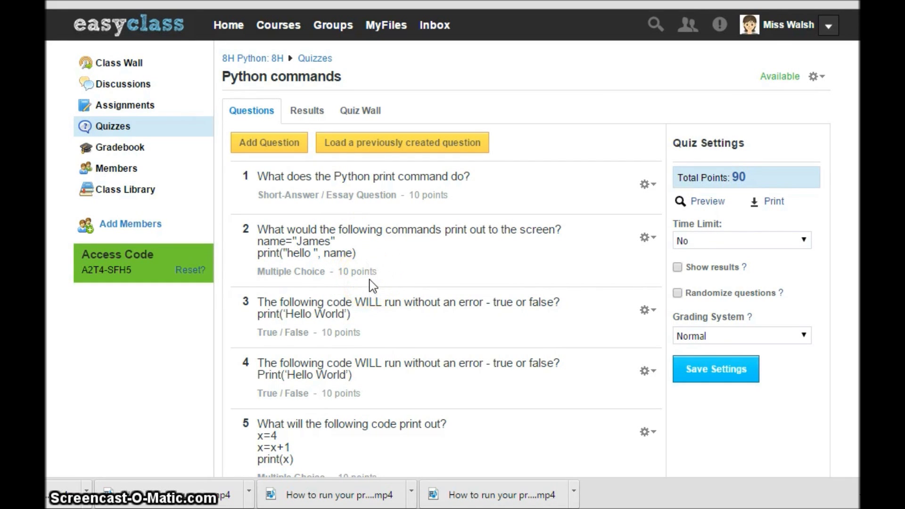
pyautogui.click(311, 113)
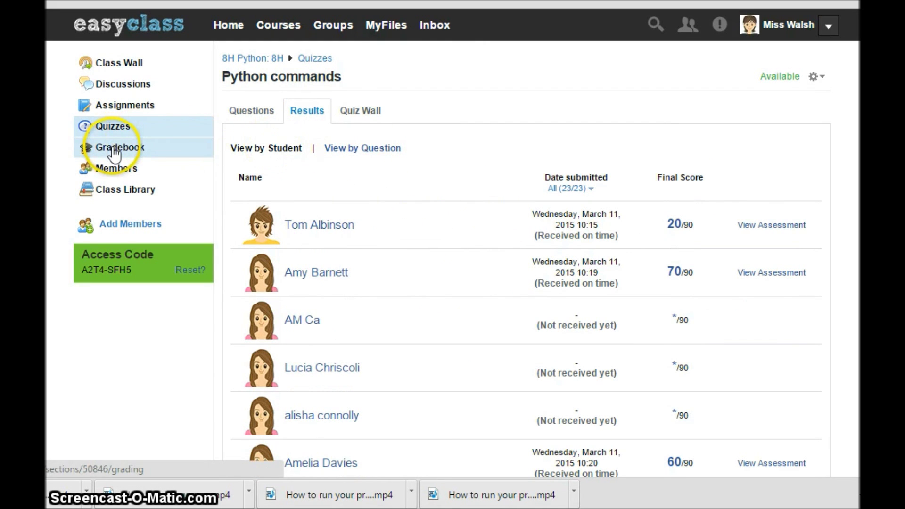
# Step: Visit the Members and Discussions pages, ending on the Class Library's six course files
pyautogui.click(115, 175)
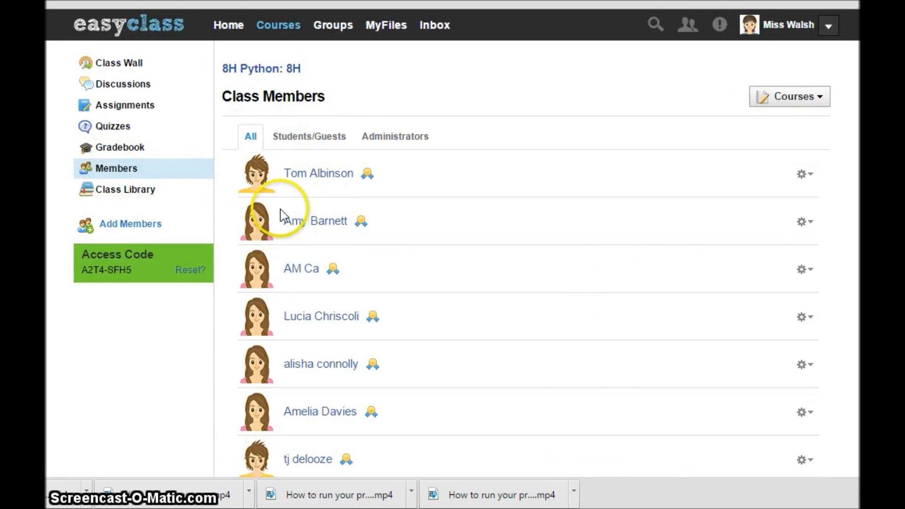
pyautogui.click(99, 84)
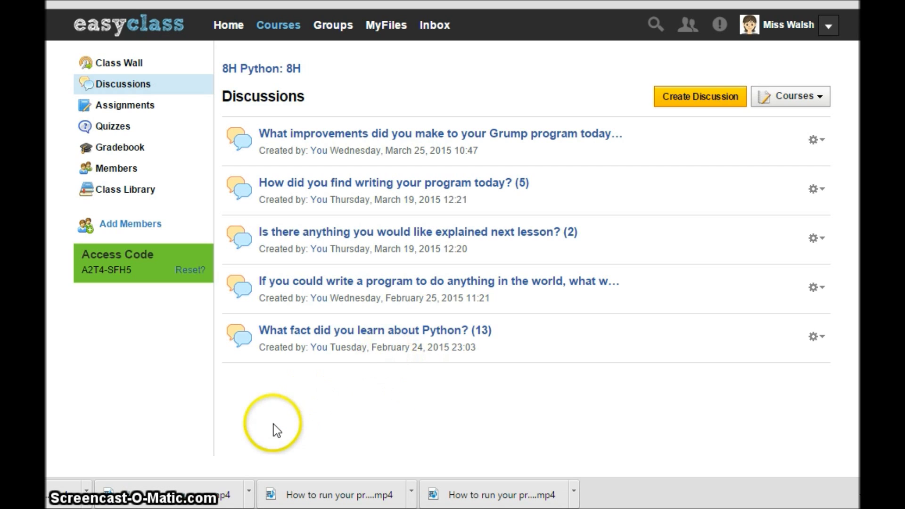
pyautogui.click(124, 199)
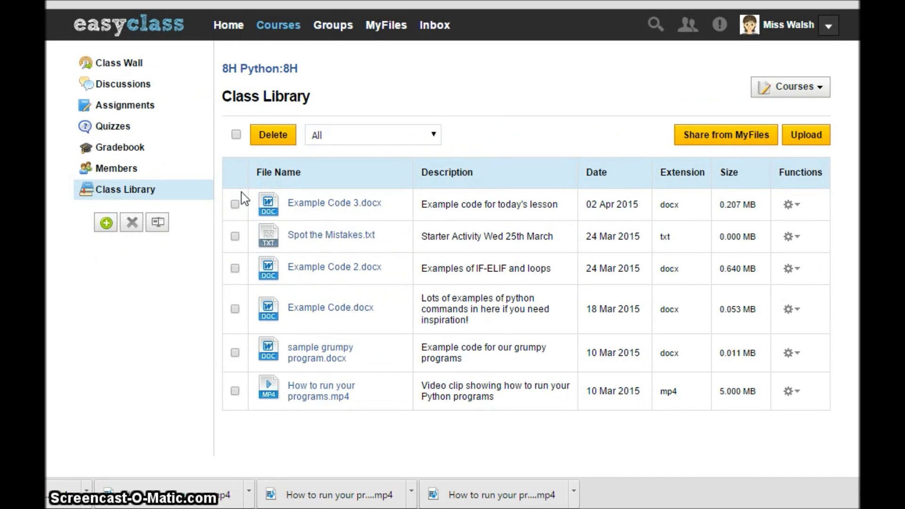